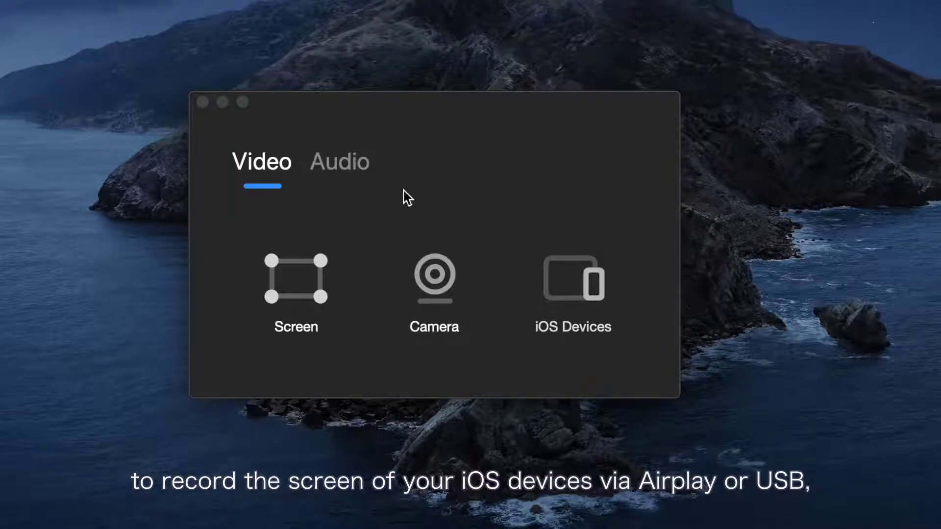
Step: Check the audio recording mode and set up a screen video recording that captures the full screen
click(355, 167)
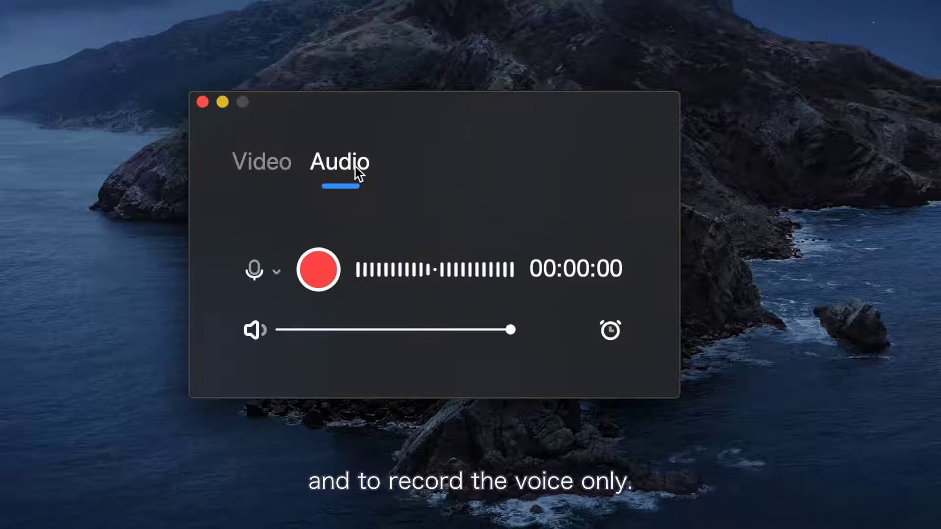
click(275, 164)
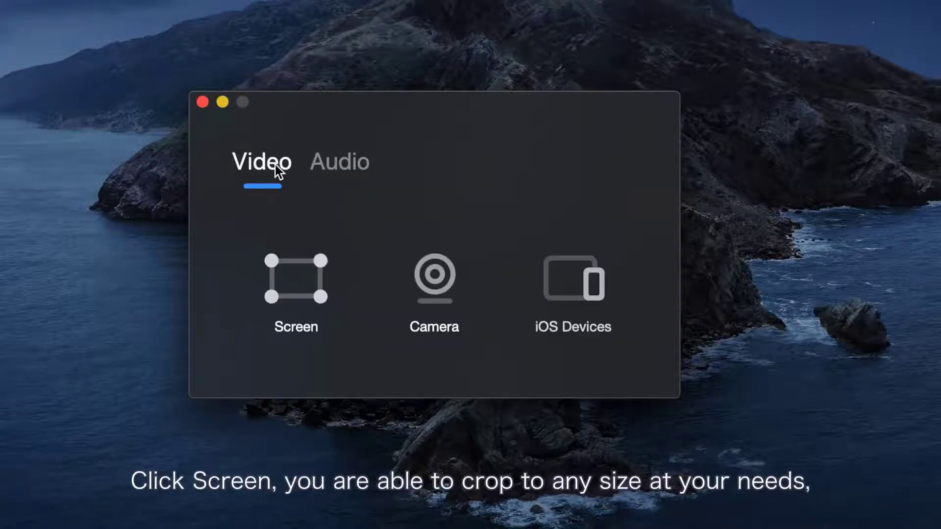
click(309, 283)
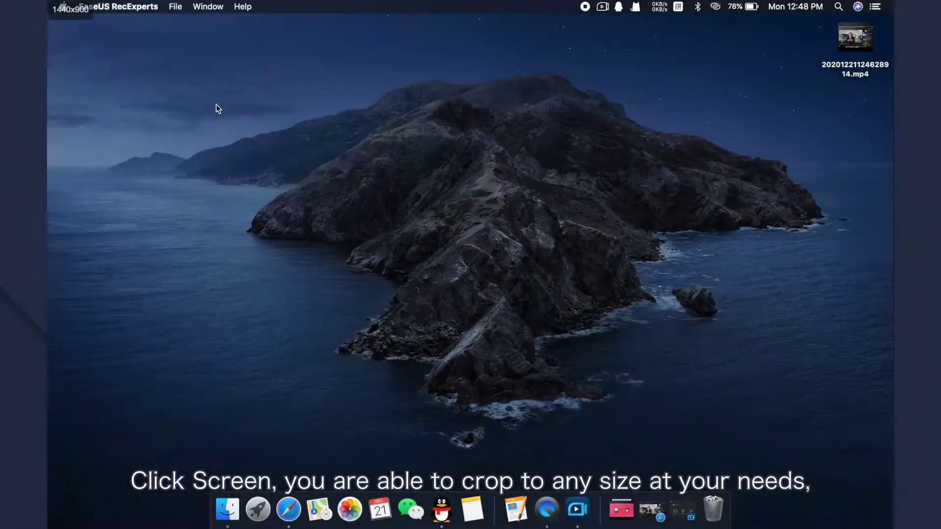
drag(216, 104, 744, 405)
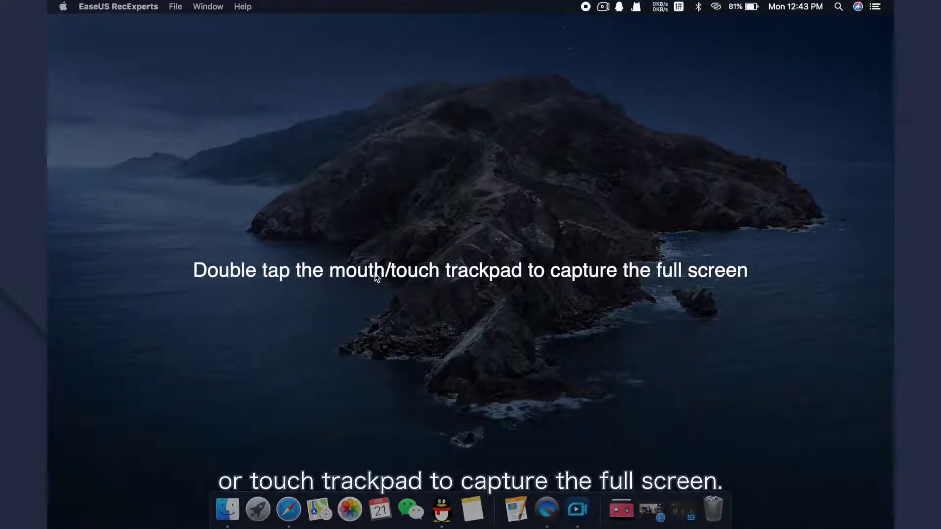
double_click(376, 277)
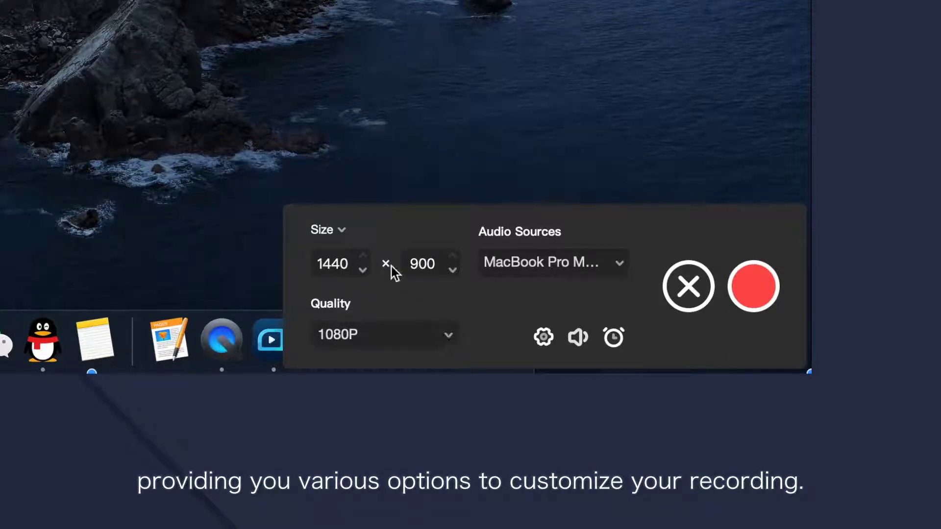
Step: Look through the available recording quality options
click(457, 341)
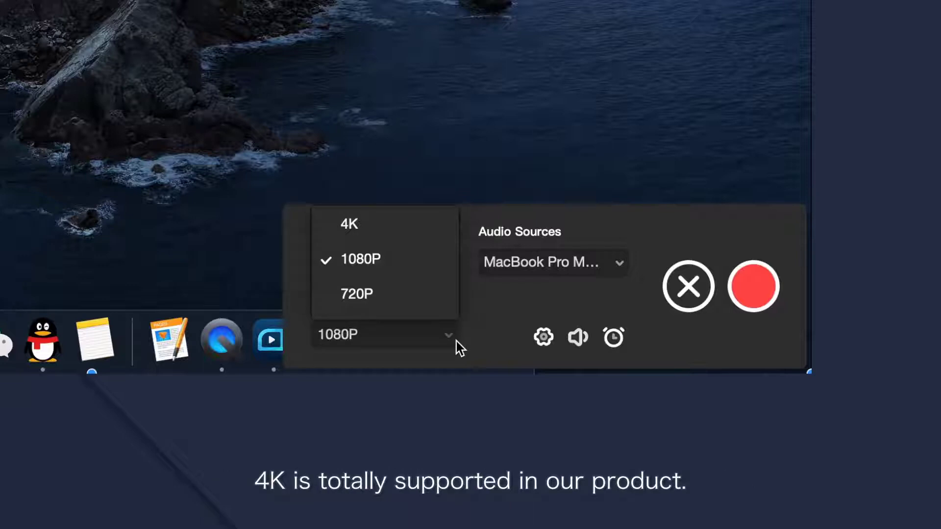
click(457, 341)
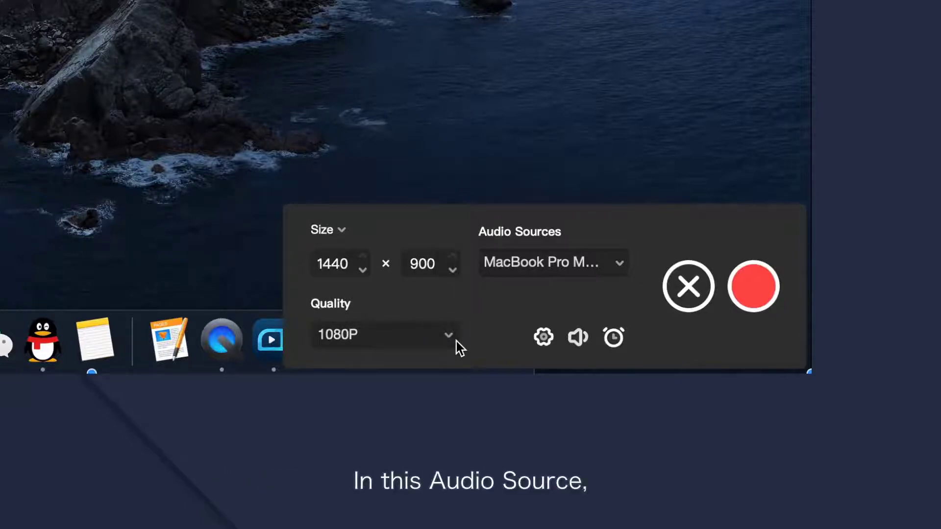
Step: Choose System Sound as the audio source and go through the BlackHole plug-in installer it requires
click(620, 264)
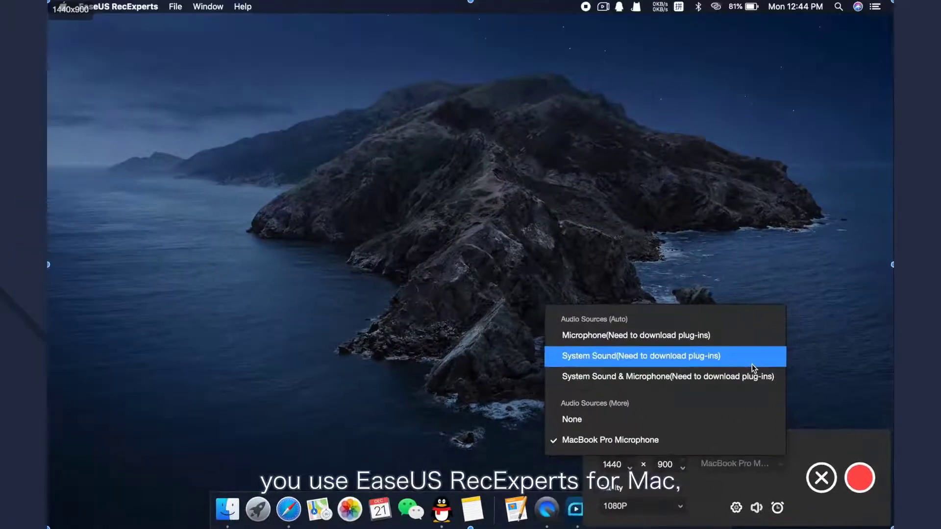
click(752, 364)
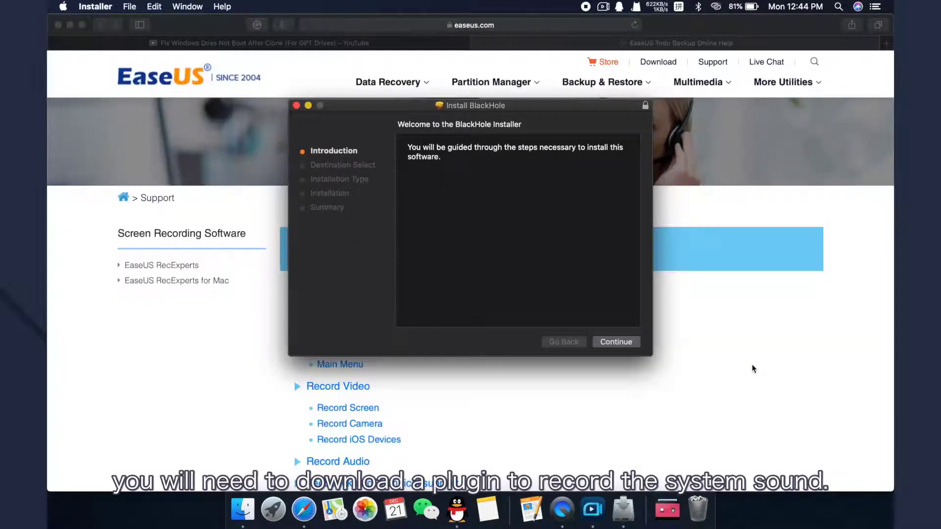
click(618, 342)
click(621, 342)
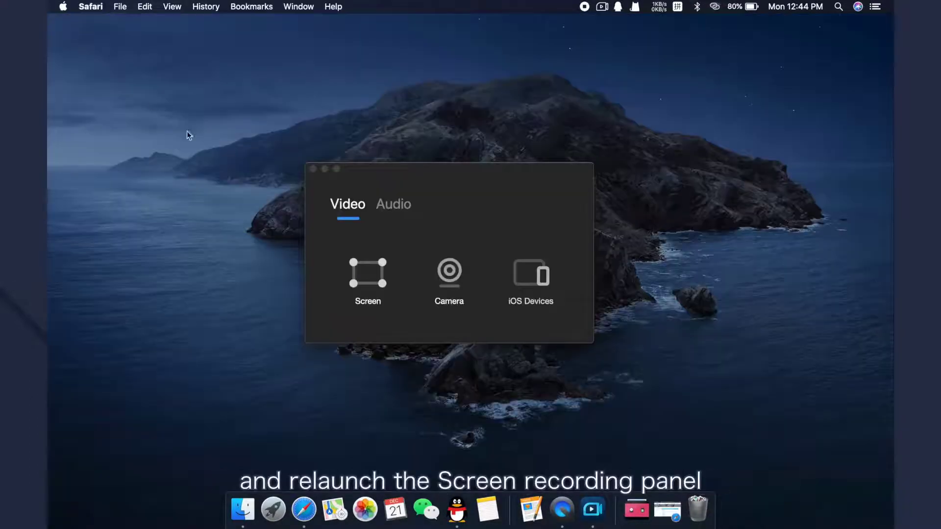
Step: Reopen the screen recording setup for the full screen and set its audio source to System Sound
click(377, 282)
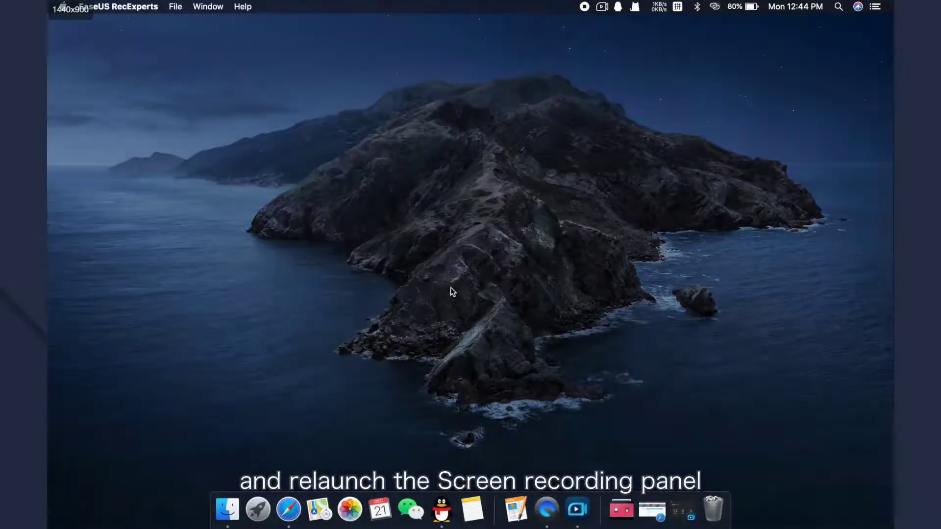
click(451, 288)
click(751, 466)
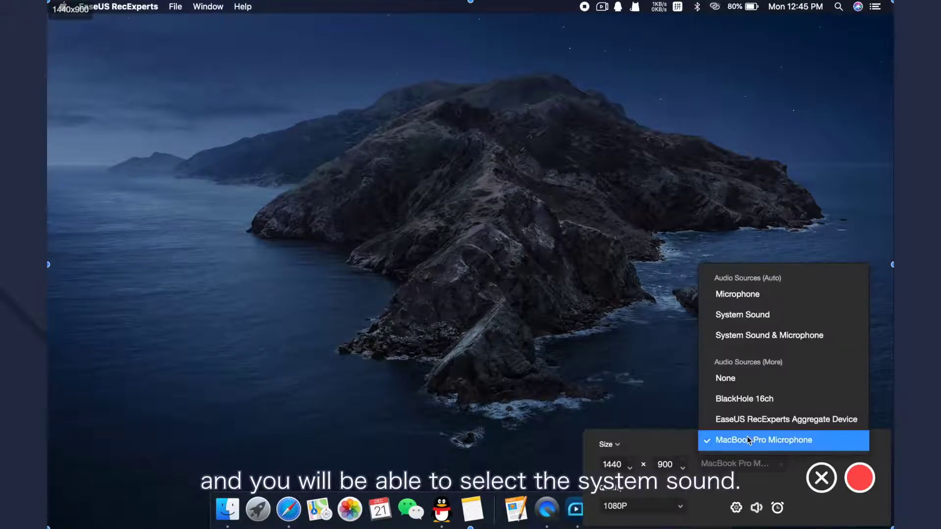
click(743, 316)
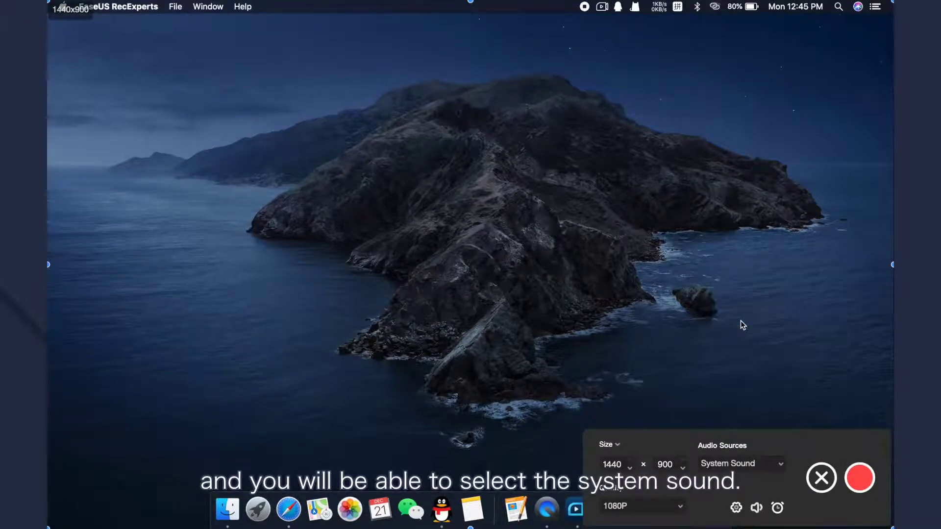
Step: Look at the general recording settings and the system volume control
click(737, 508)
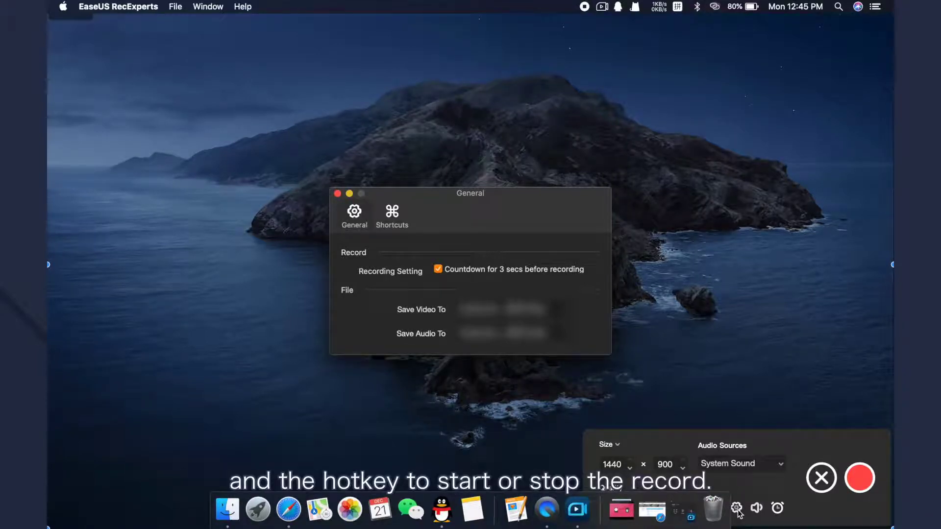
click(338, 194)
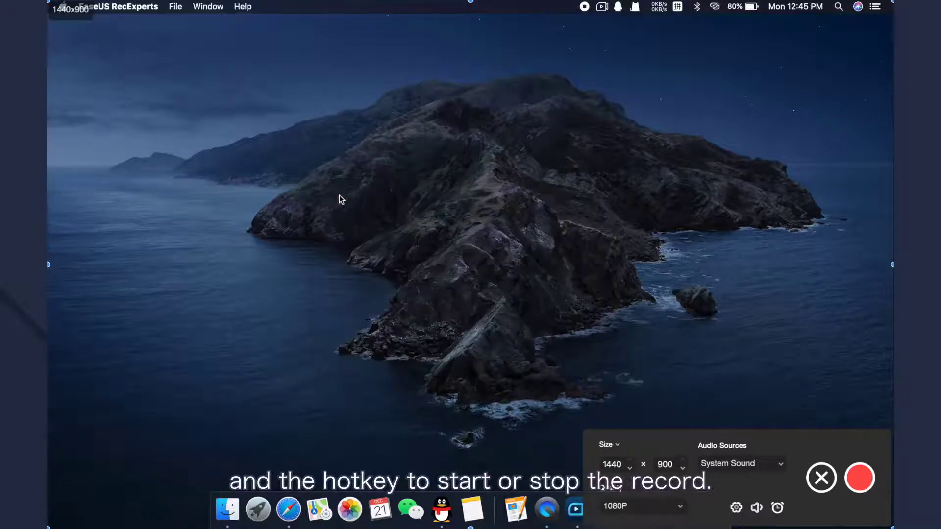
click(758, 509)
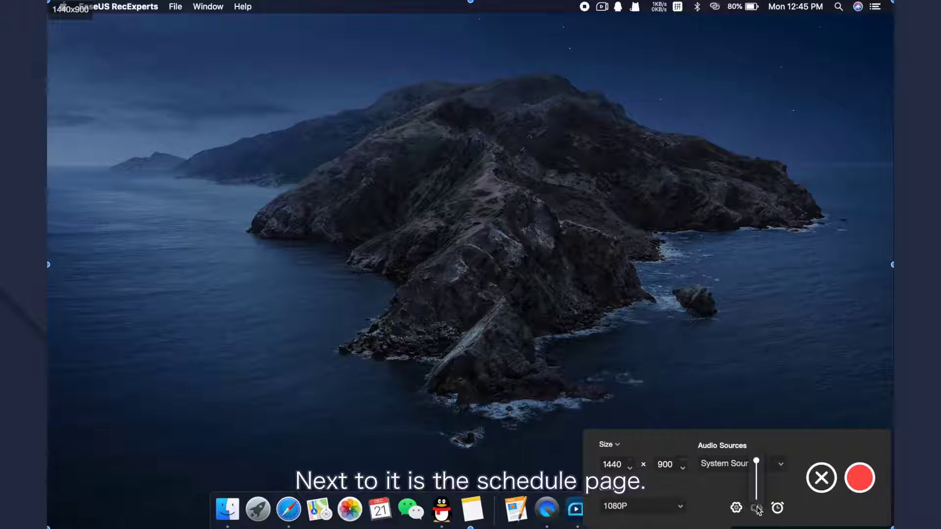
Step: Try out the scheduled start time and a custom screen recording length, and turn both schedule options off
click(778, 508)
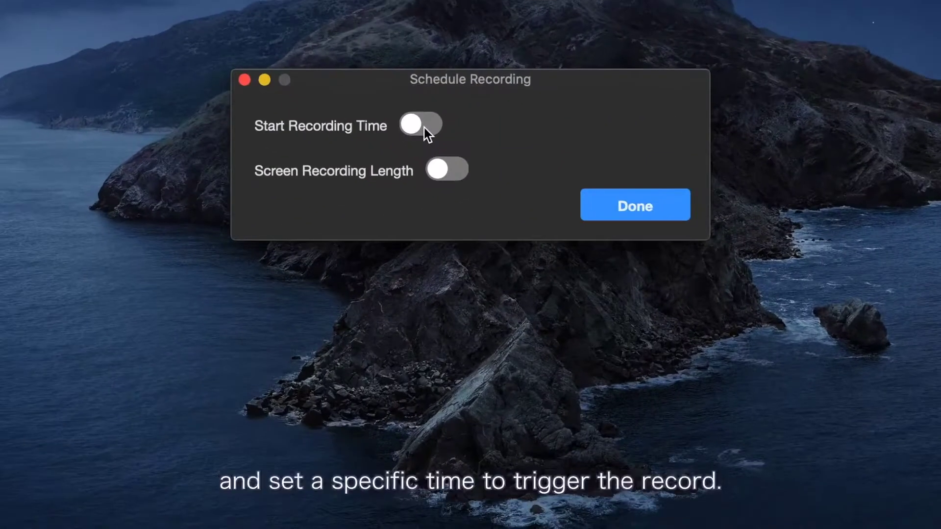
click(420, 124)
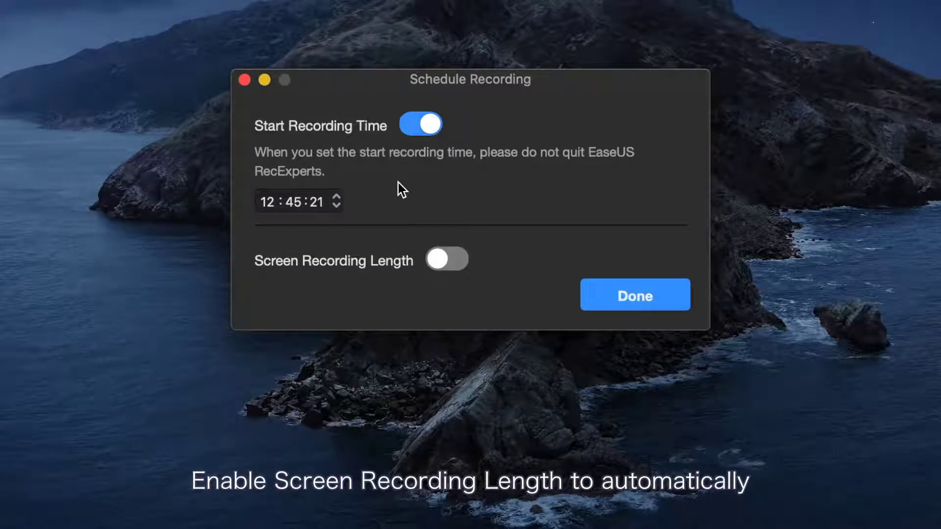
click(410, 128)
click(456, 172)
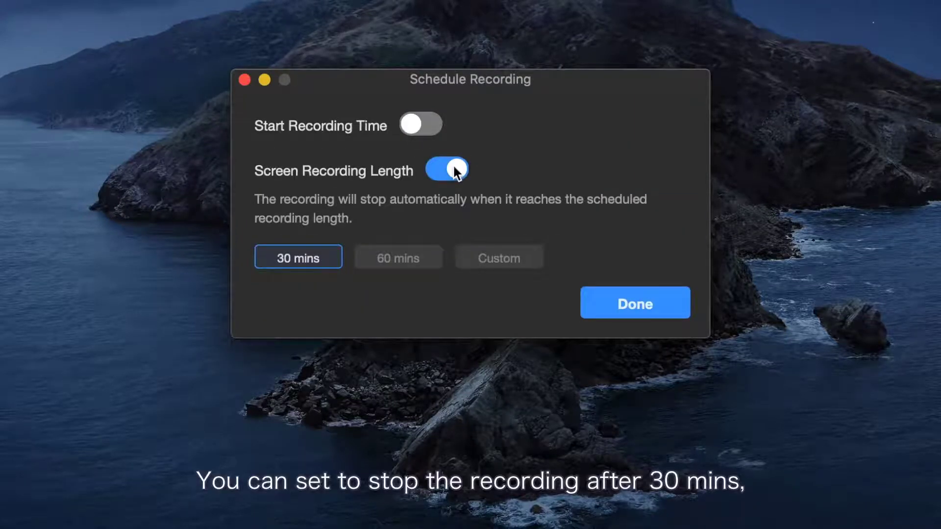
click(509, 260)
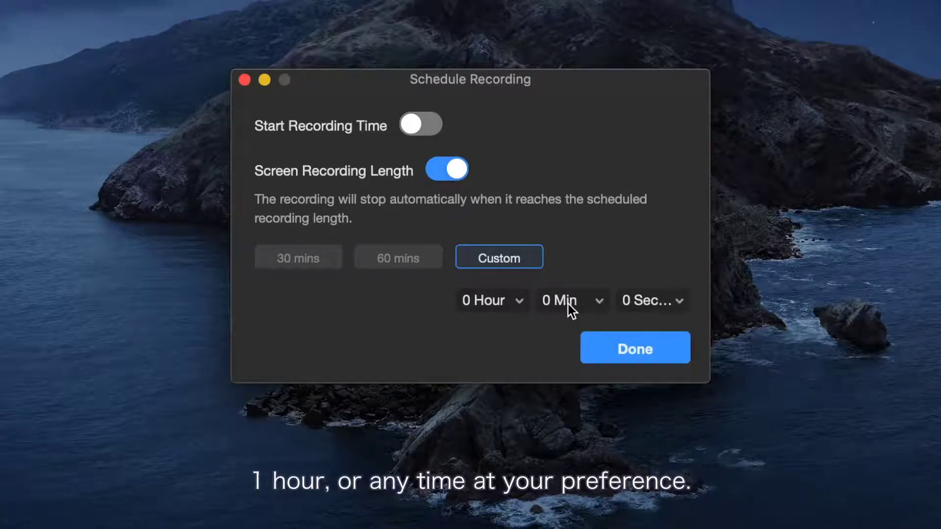
click(434, 171)
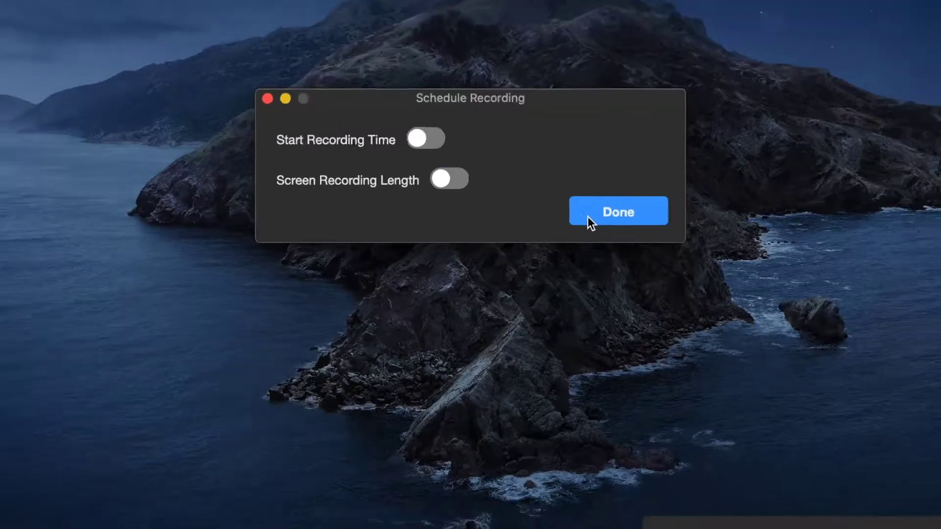
click(604, 212)
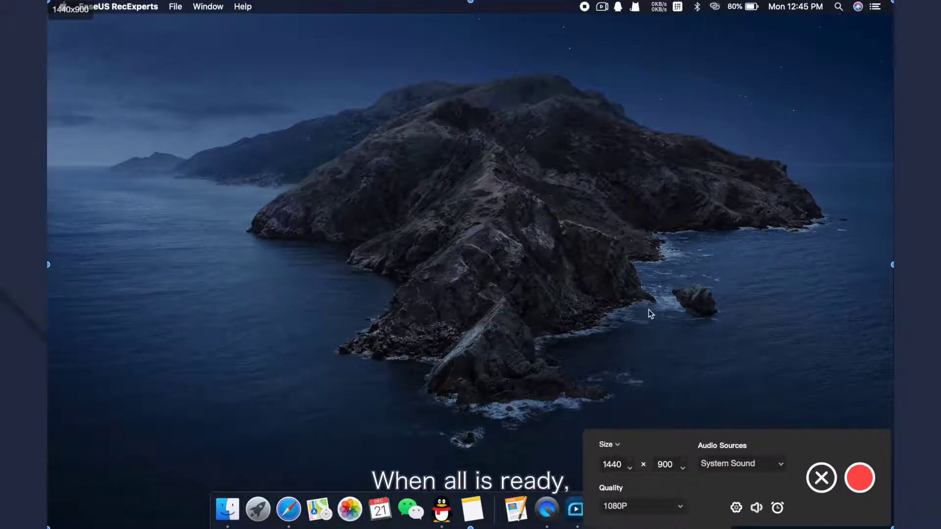
Step: Record the full screen while the YouTube video "Fix Windows Does Not Boot After Clone (For GPT Drives)" plays in Safari, and stop the recording
click(864, 479)
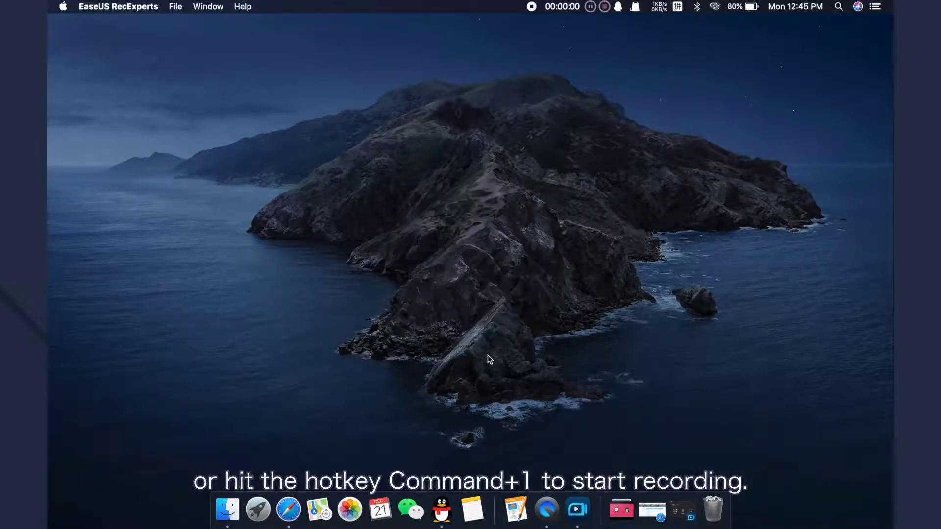
click(289, 509)
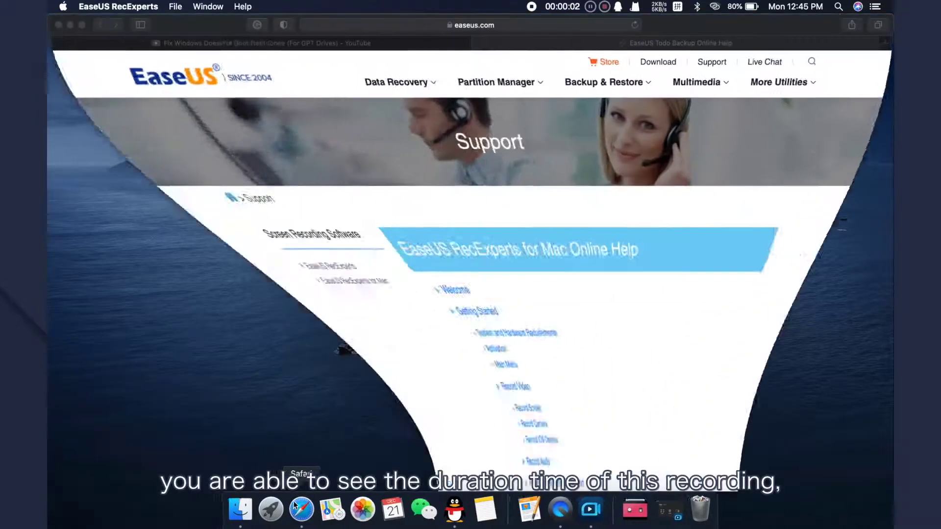
click(265, 43)
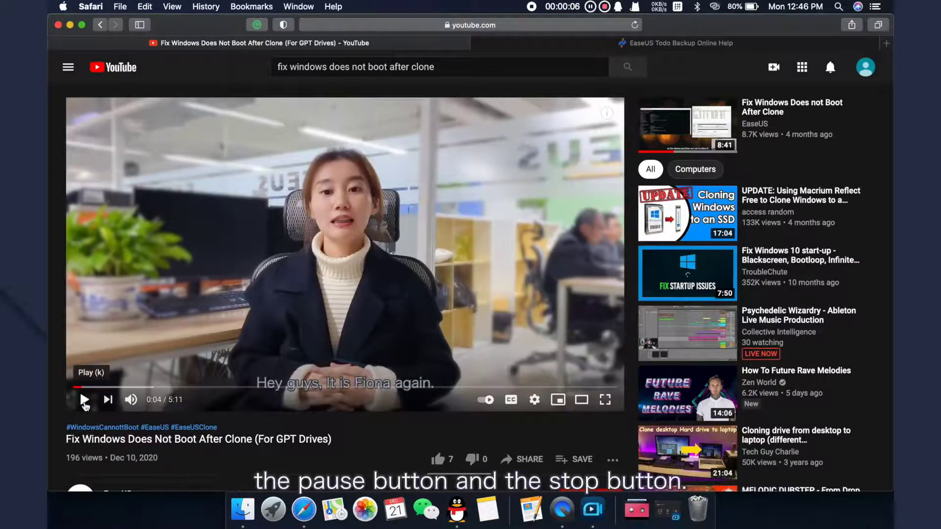
click(84, 400)
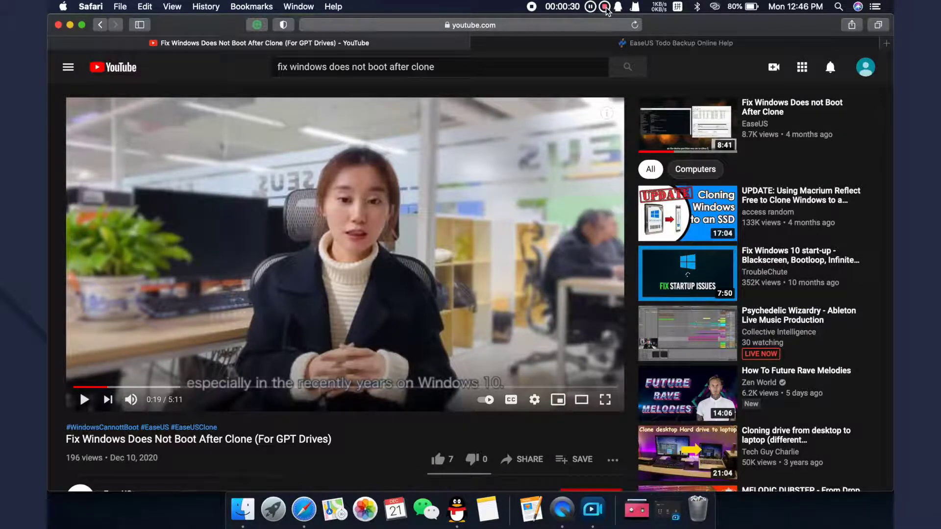
click(606, 7)
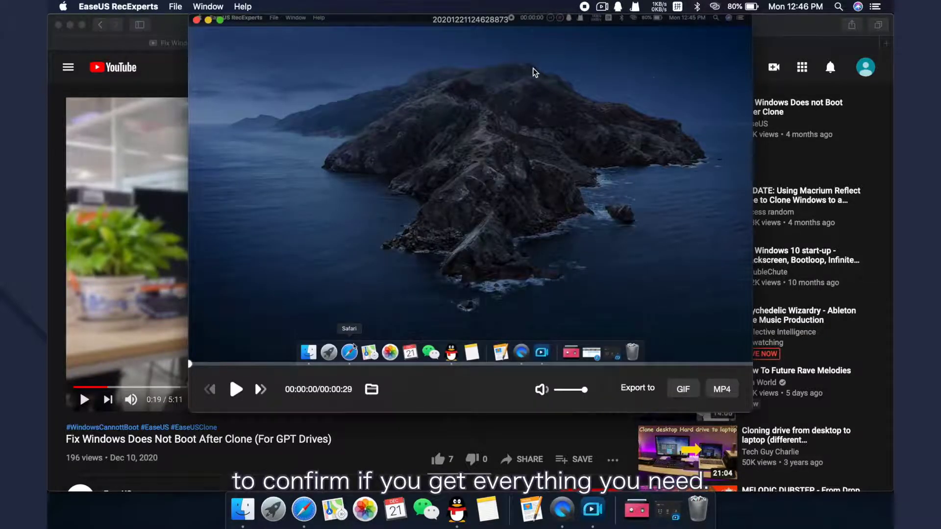
Step: Preview the finished recording and export it as an MP4 at original quality to the Desktop
click(239, 395)
click(720, 390)
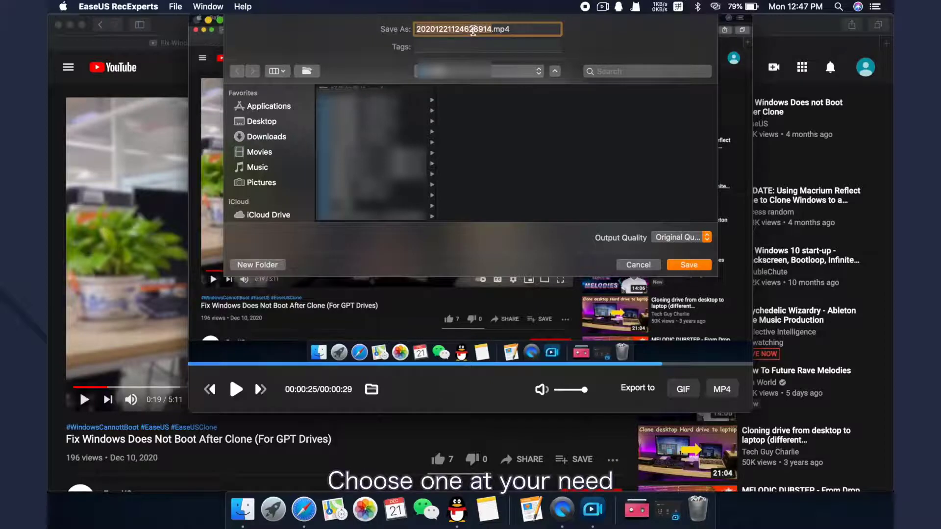
click(266, 126)
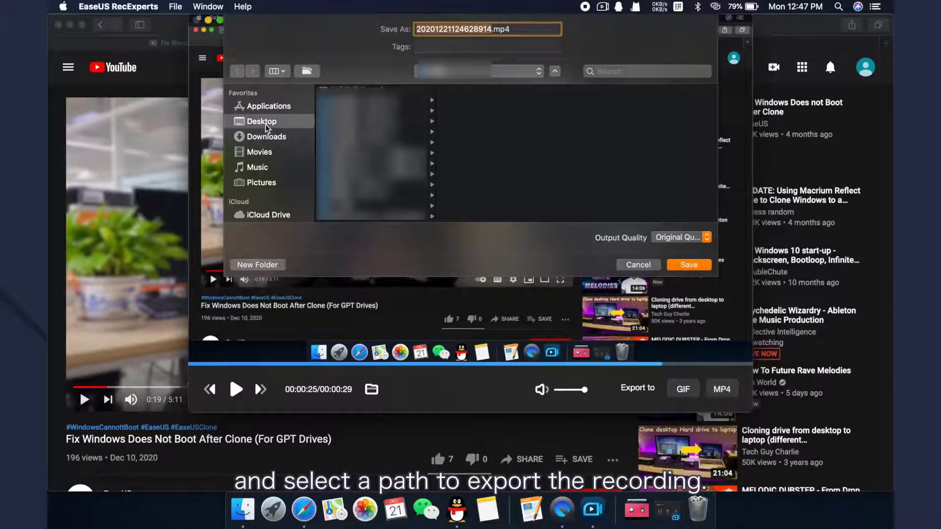
click(686, 265)
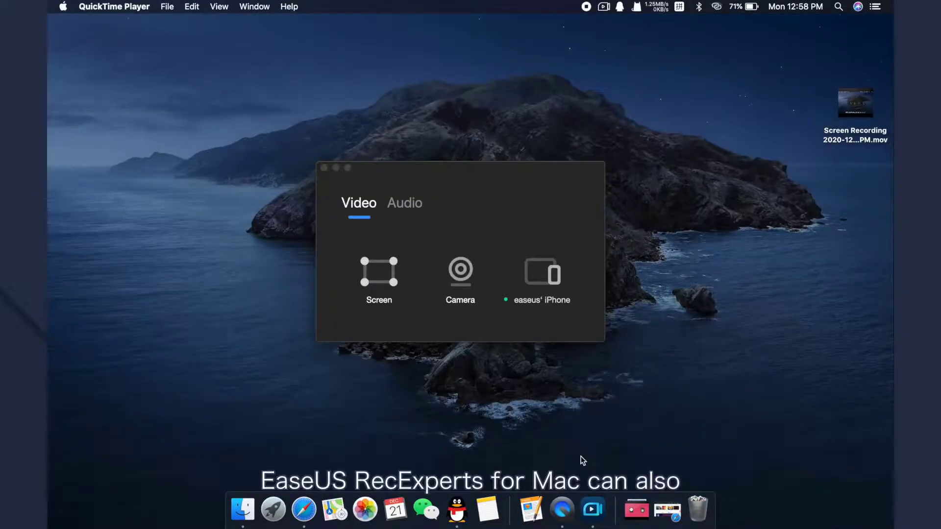
Step: Open the recording window for the connected iPhone
click(539, 275)
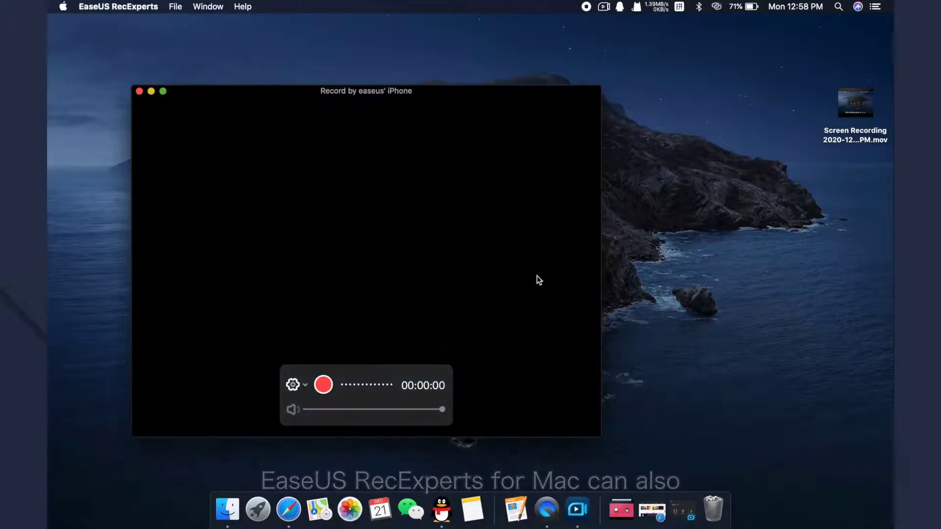